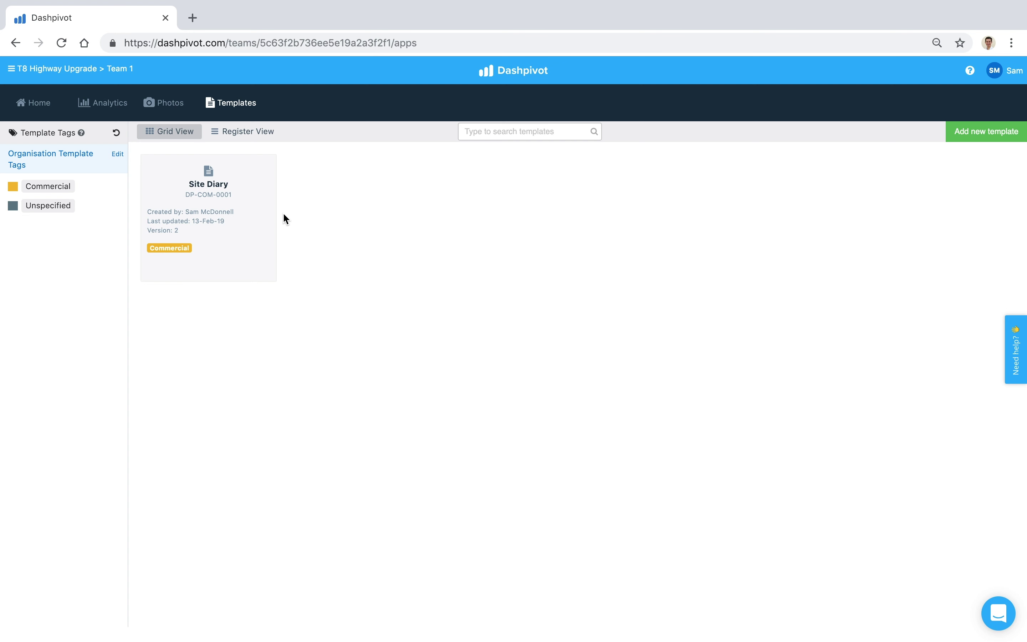
# Open Team 1's Site Diary template in the template editor.
pyautogui.click(225, 184)
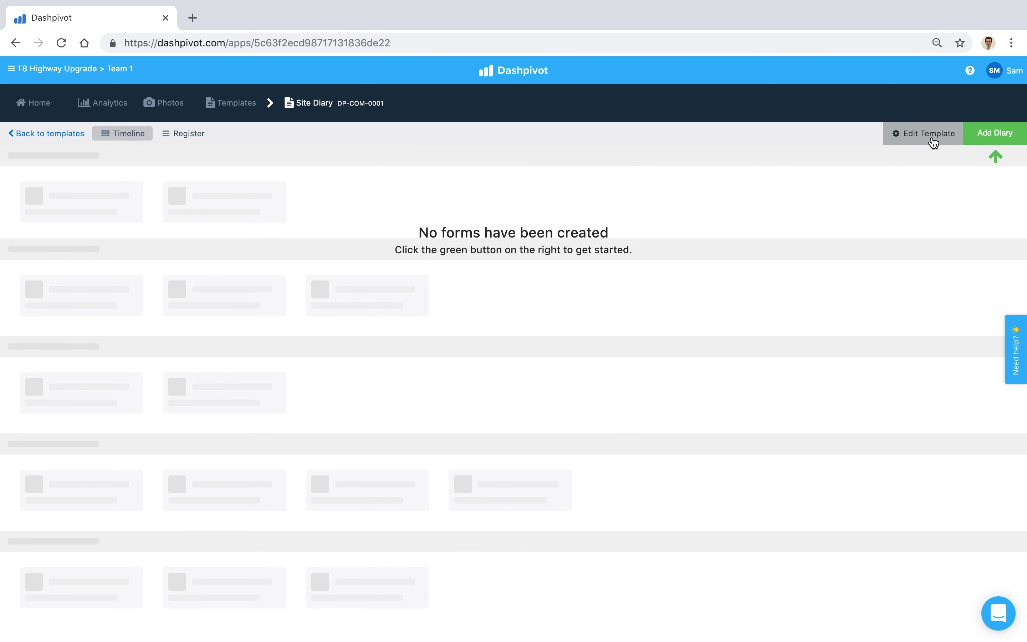
pyautogui.click(920, 137)
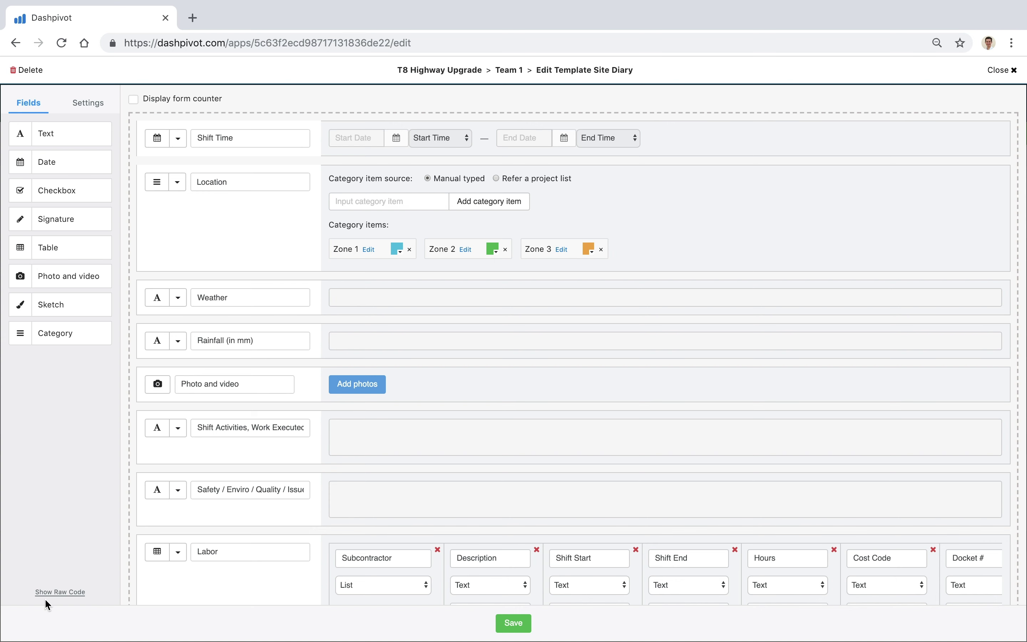
# Show the Site Diary template's raw JSON, select all of it and copy it.
pyautogui.click(63, 592)
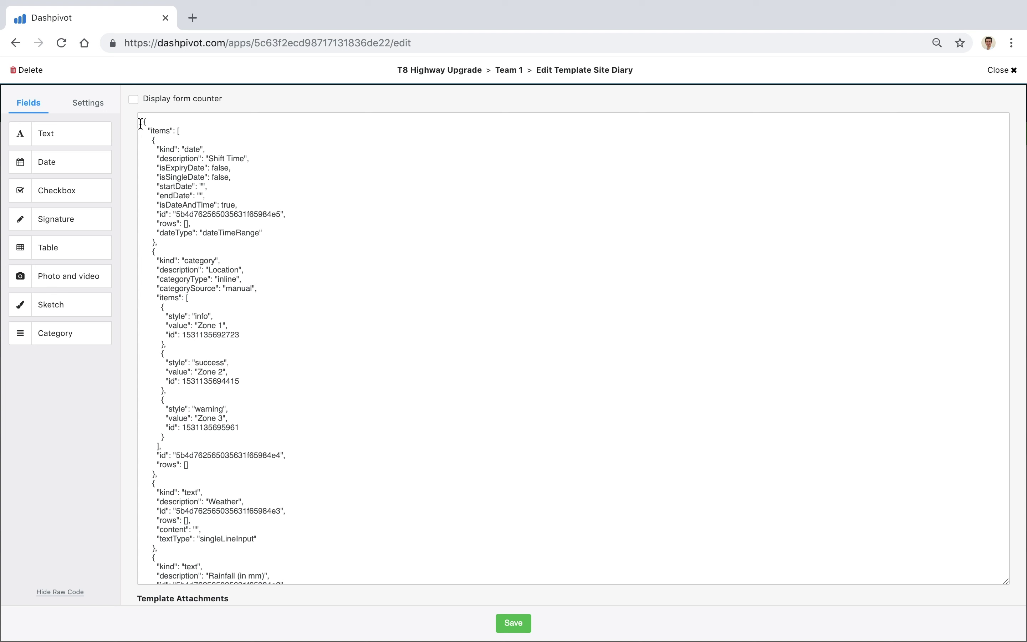
pyautogui.click(167, 130)
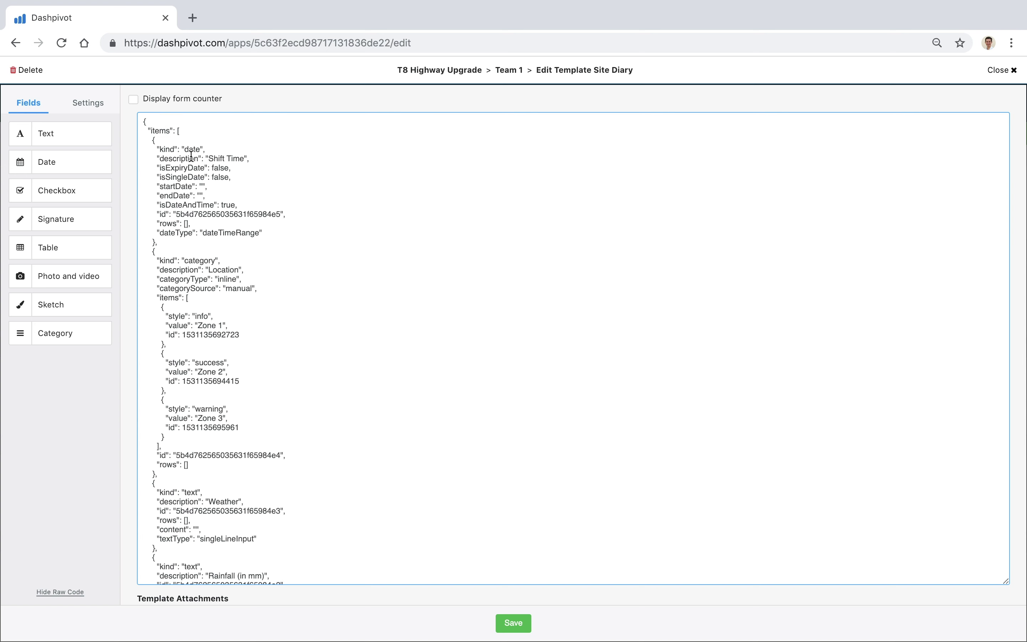
pyautogui.hotkey('ctrl', 'a')
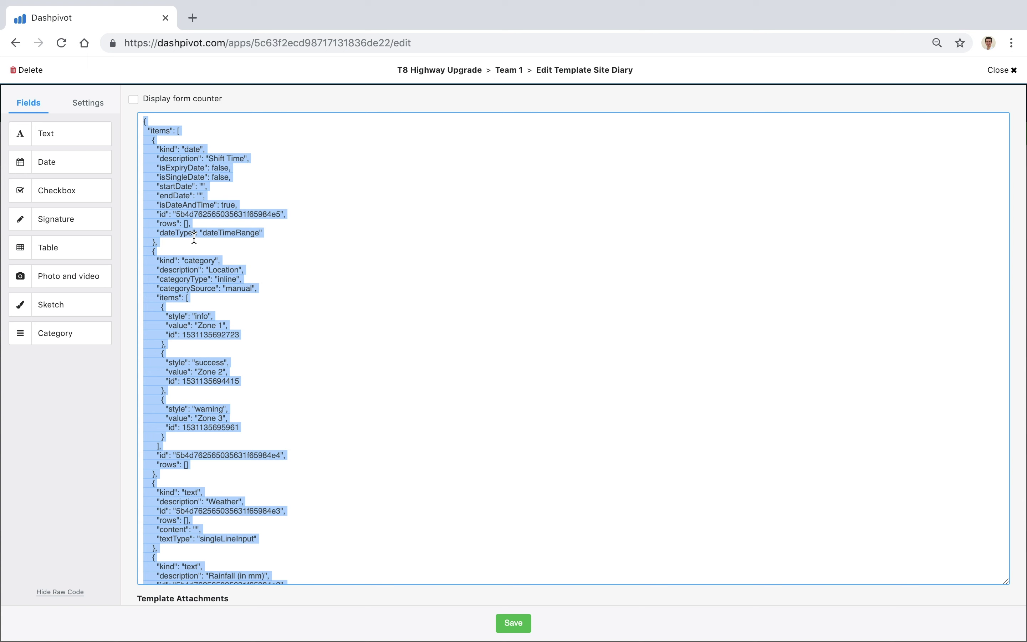
pyautogui.rightClick(185, 164)
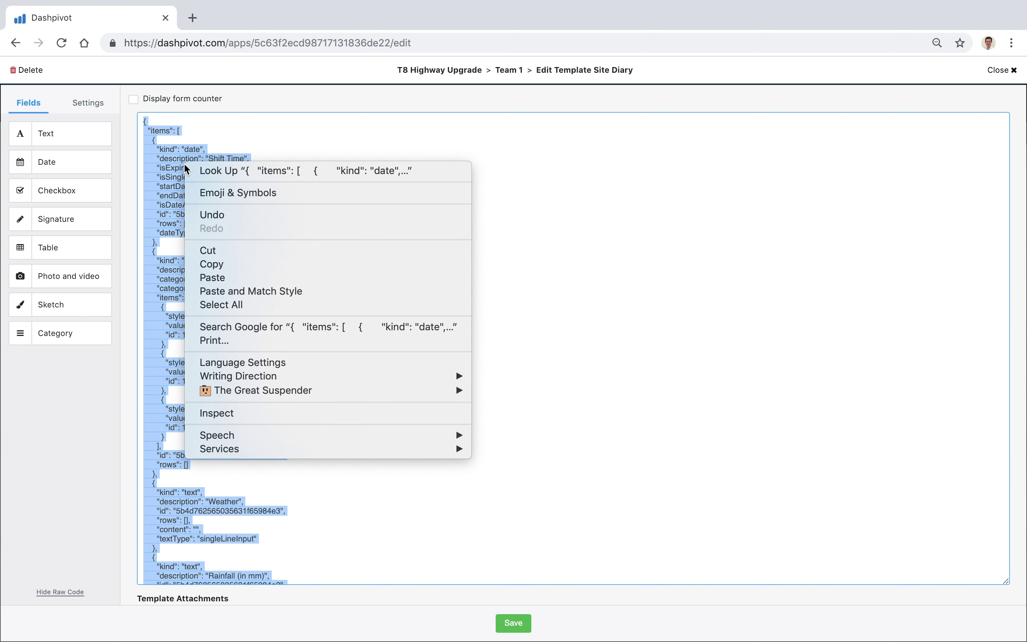
pyautogui.click(207, 268)
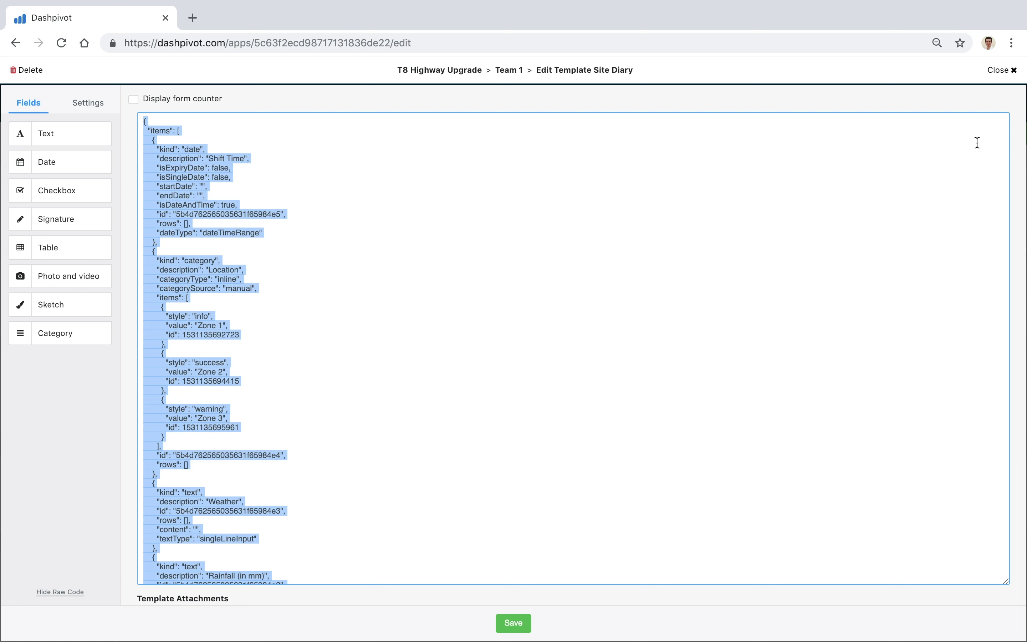
# Close the editor and go to the templates of T8 Highway Upgrade's Team 2.
pyautogui.click(1001, 70)
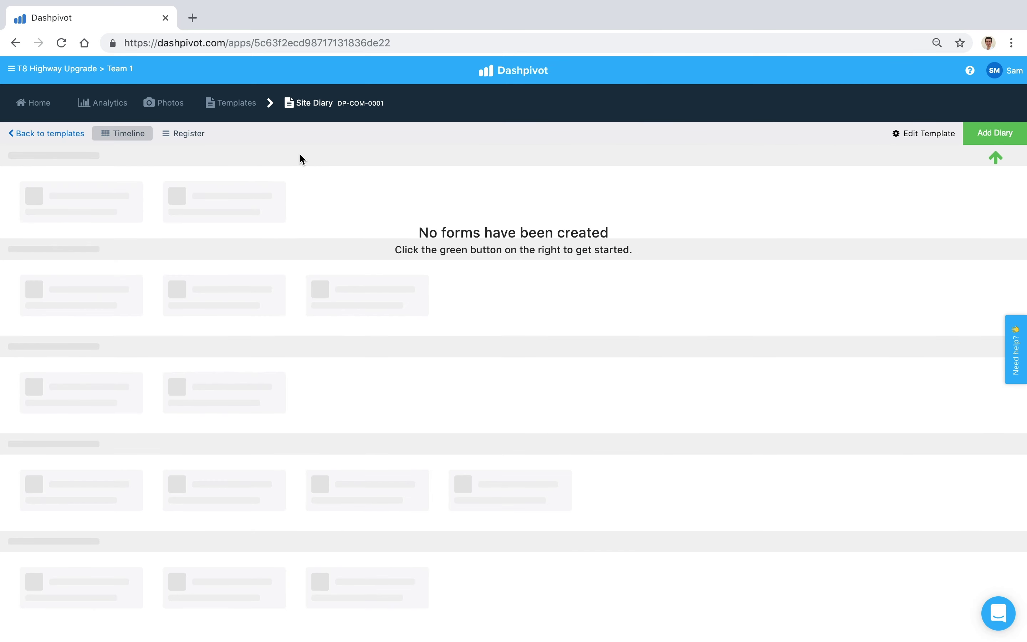
pyautogui.click(112, 71)
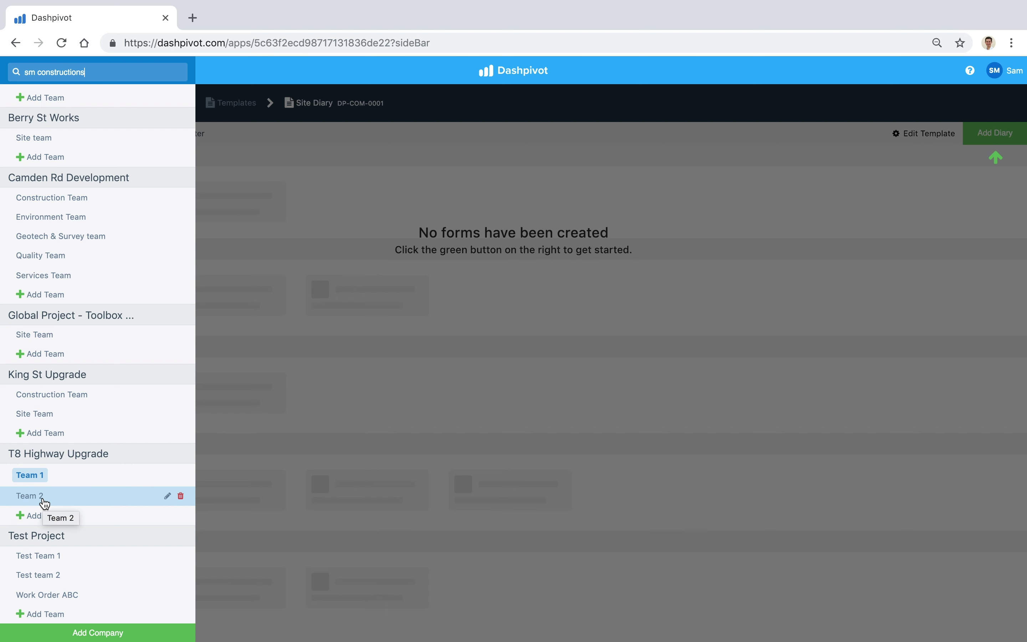
pyautogui.click(58, 502)
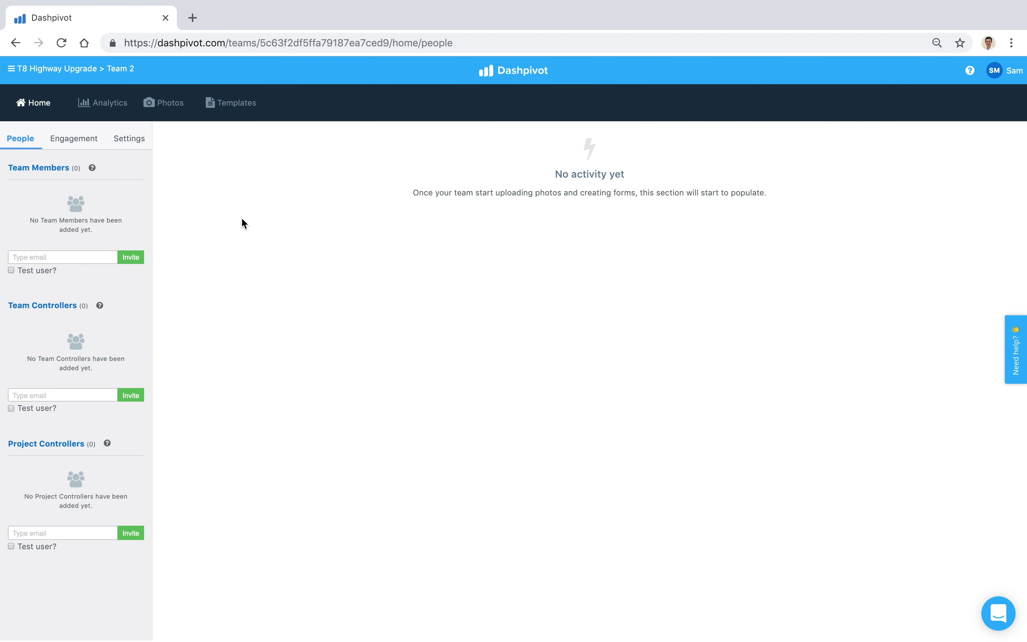
pyautogui.click(233, 103)
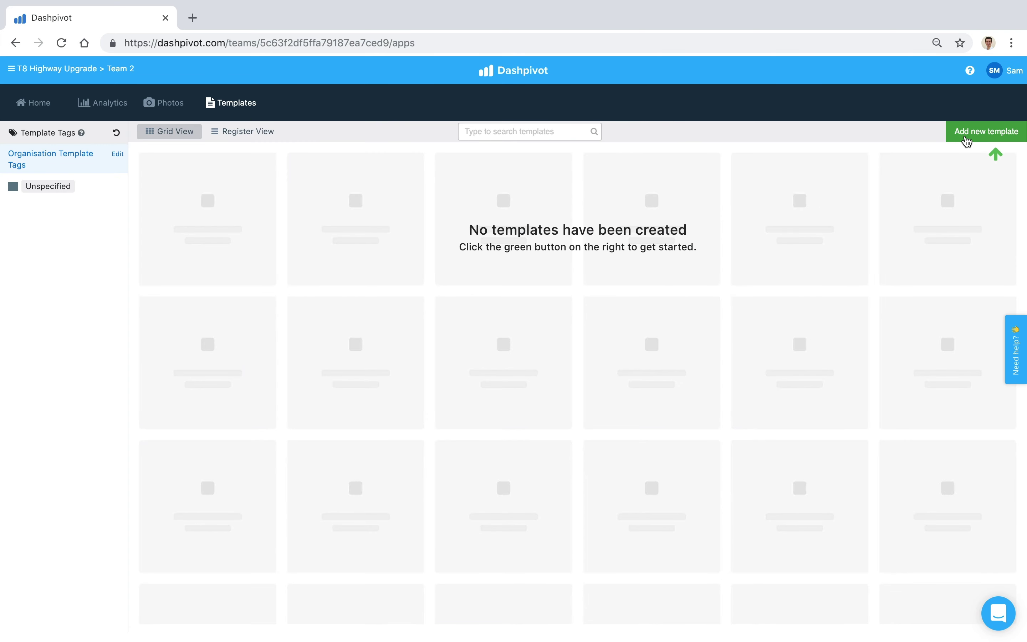
# Create a custom template 'Site Diary', ID Example-01, form name Diary, tagged Commercial.
pyautogui.click(961, 138)
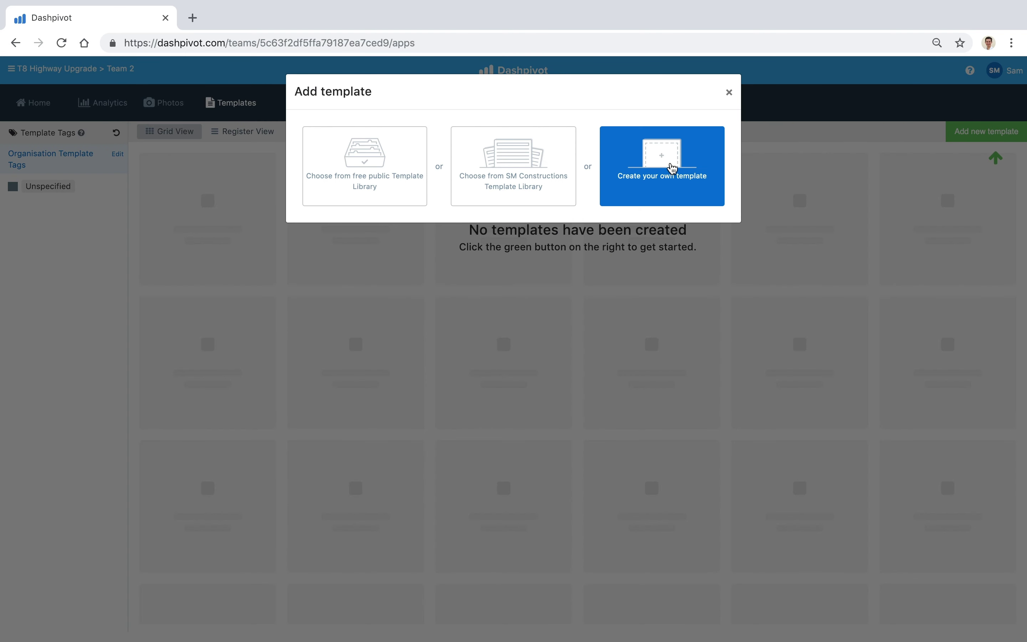
pyautogui.click(656, 185)
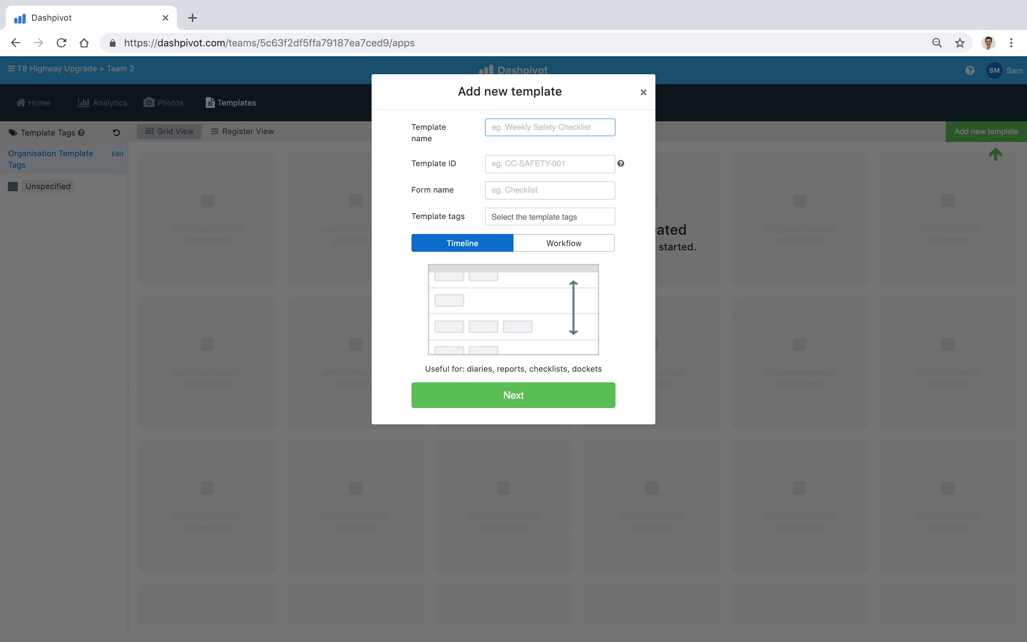
pyautogui.write('Site Diary')
pyautogui.press('Tab')
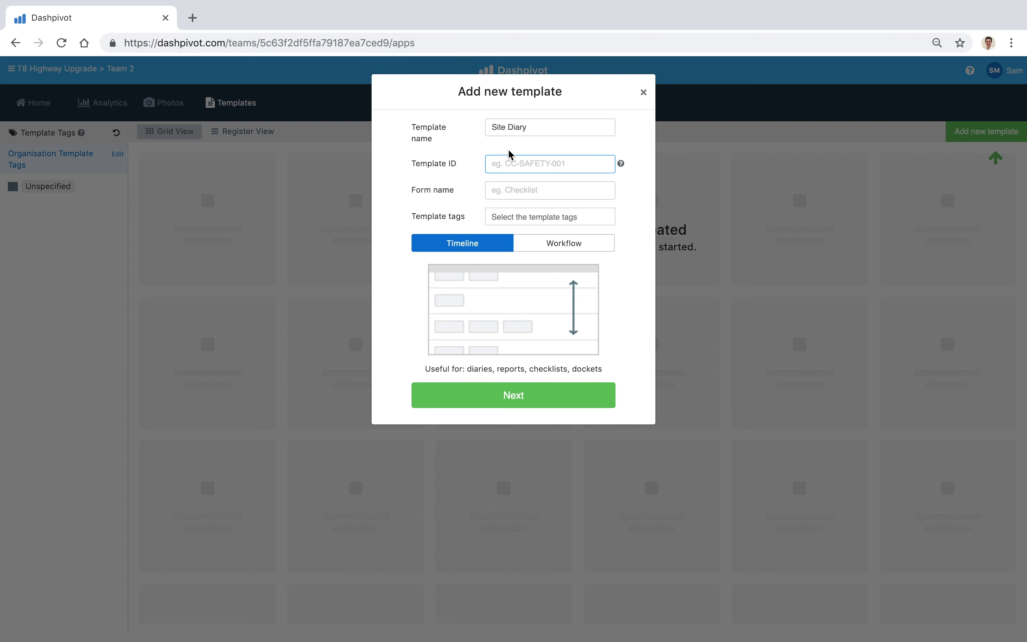
pyautogui.write('Example-01')
pyautogui.press('Tab')
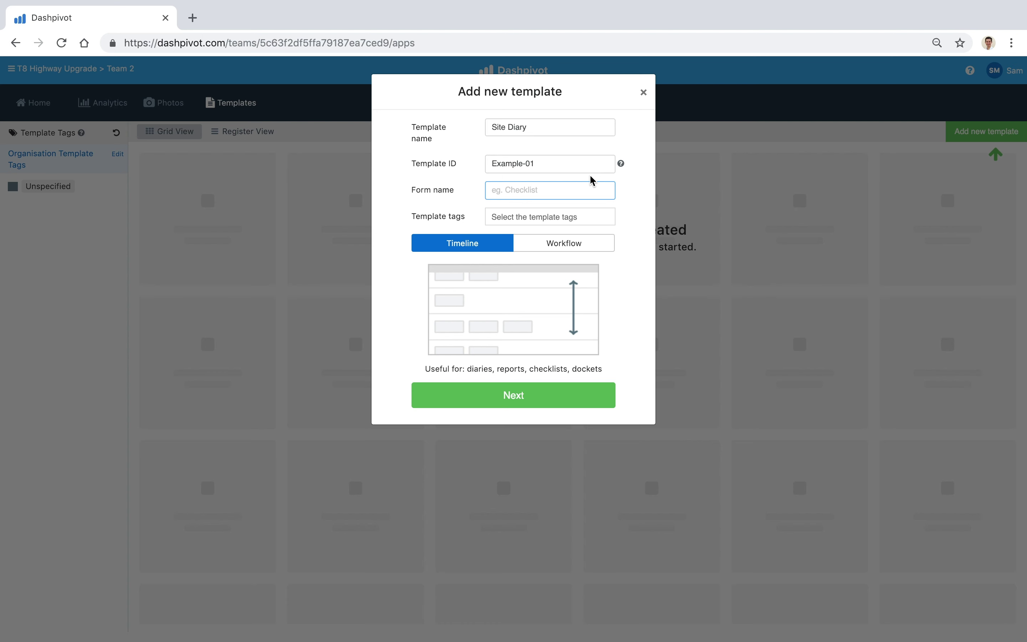
pyautogui.write('Diary')
pyautogui.click(499, 217)
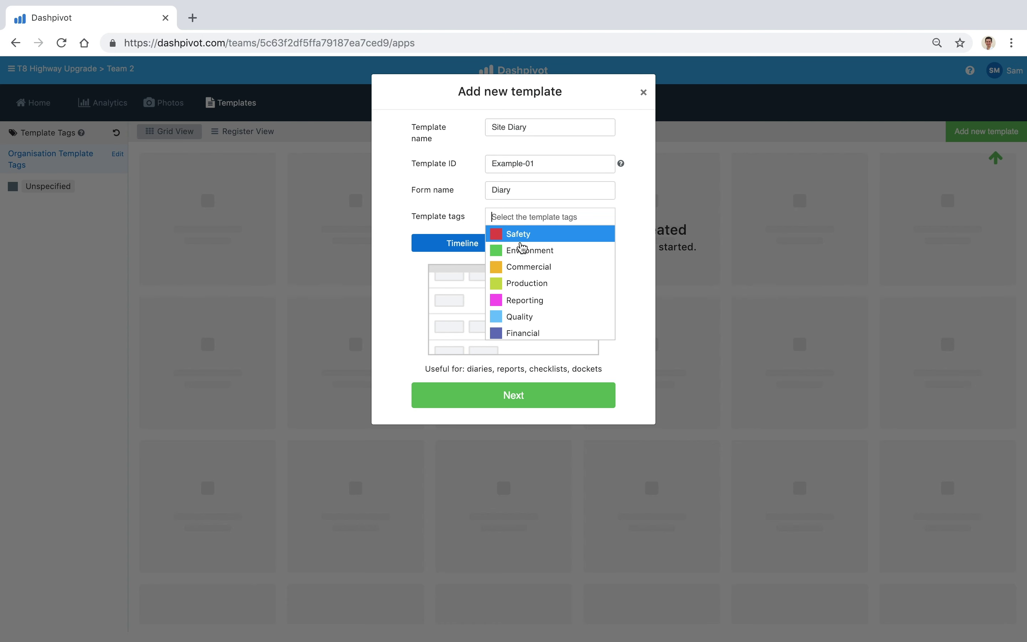
pyautogui.click(522, 267)
pyautogui.click(500, 394)
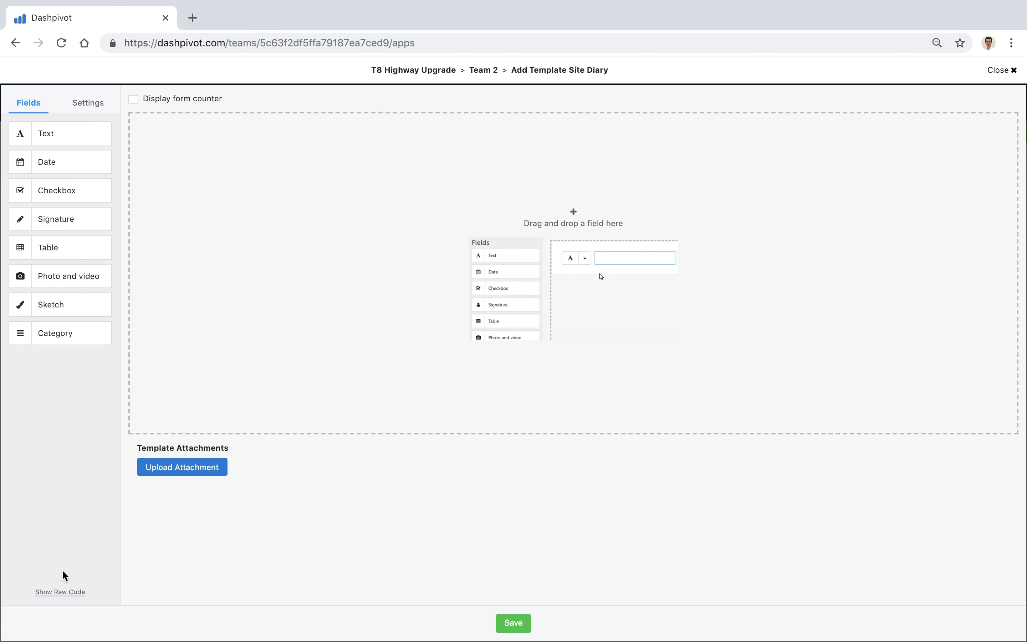
# In the new template's raw code, delete the empty JSON and paste the copied Site Diary JSON.
pyautogui.click(58, 592)
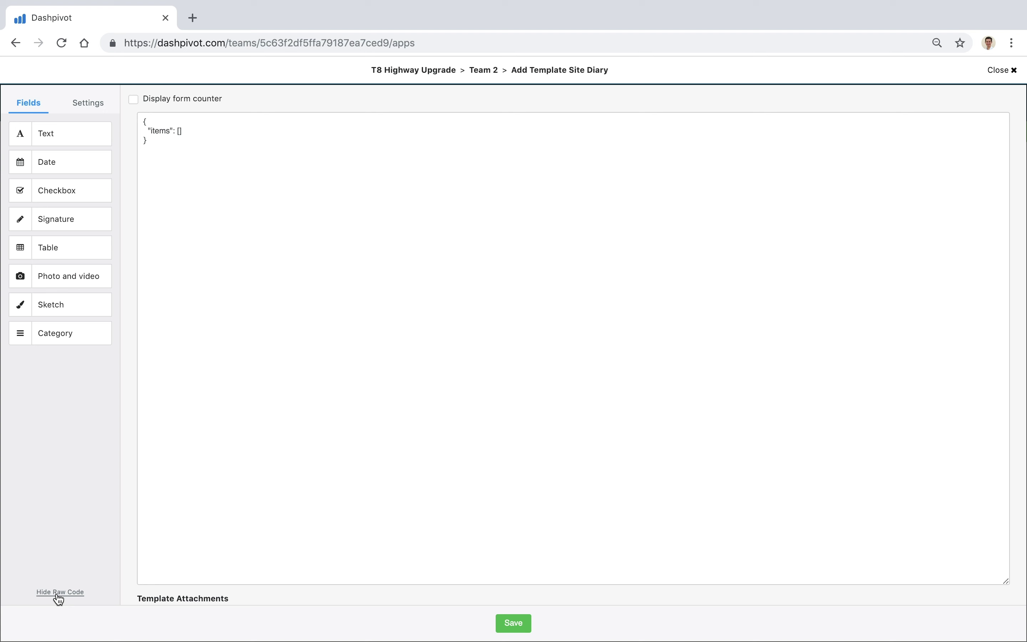
pyautogui.click(168, 145)
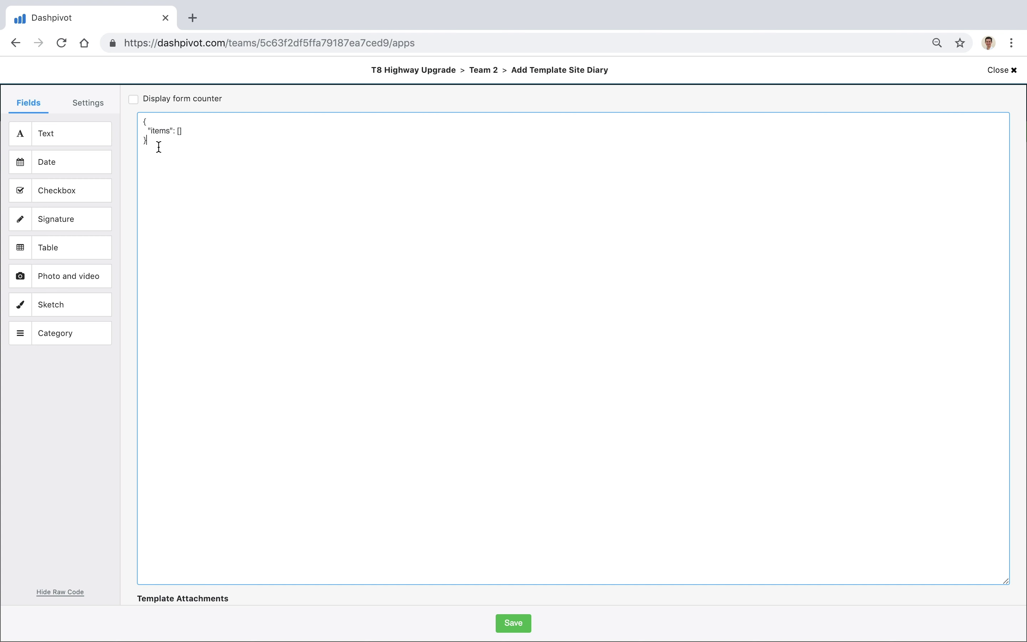
pyautogui.moveTo(159, 148); pyautogui.dragTo(141, 121)
pyautogui.press('BackSpace')
pyautogui.rightClick(147, 120)
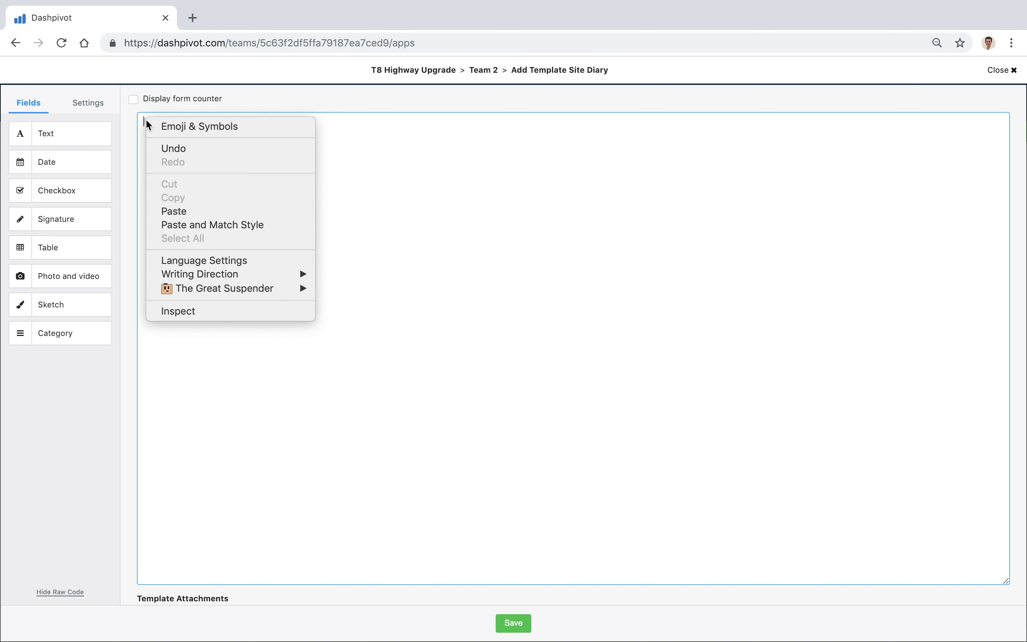
pyautogui.click(189, 214)
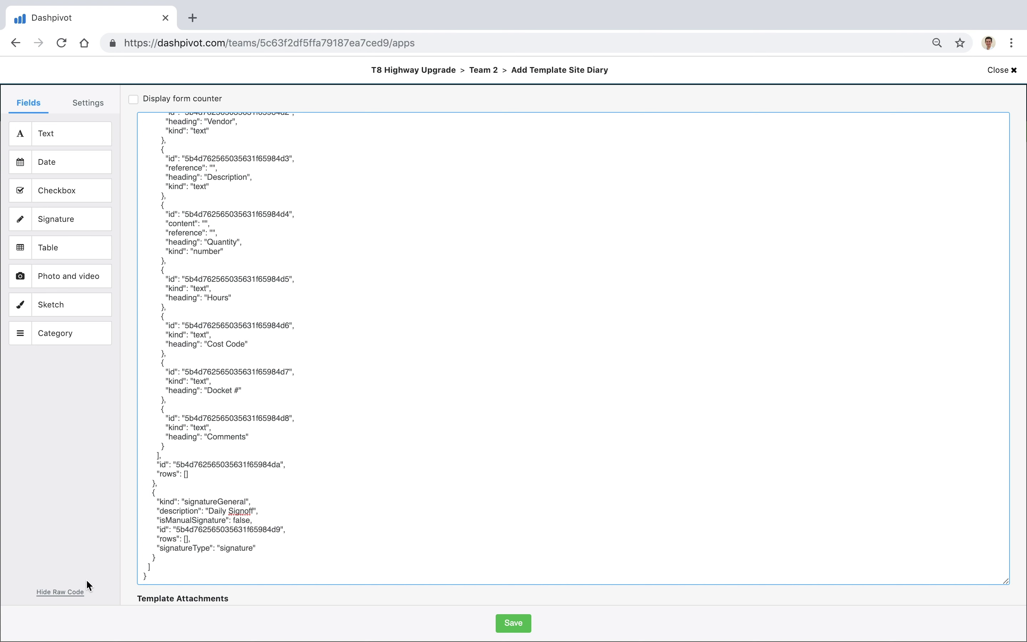
# Return to the form view, add a Date field after Shift Time and a three-column table after Location.
pyautogui.click(66, 592)
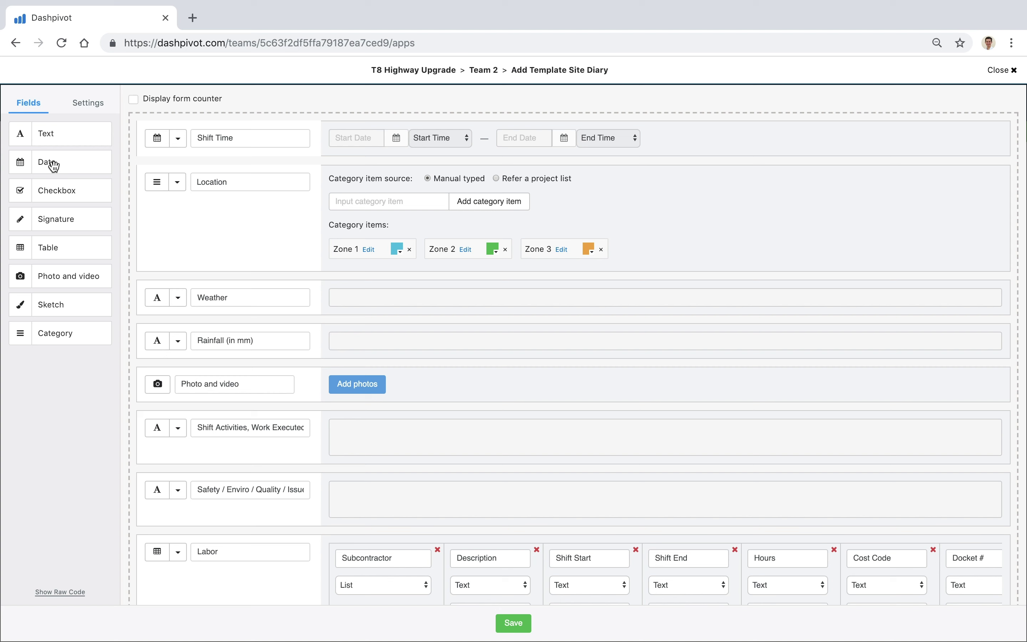
pyautogui.moveTo(99, 165); pyautogui.dragTo(145, 188)
pyautogui.moveTo(64, 253); pyautogui.dragTo(525, 411)
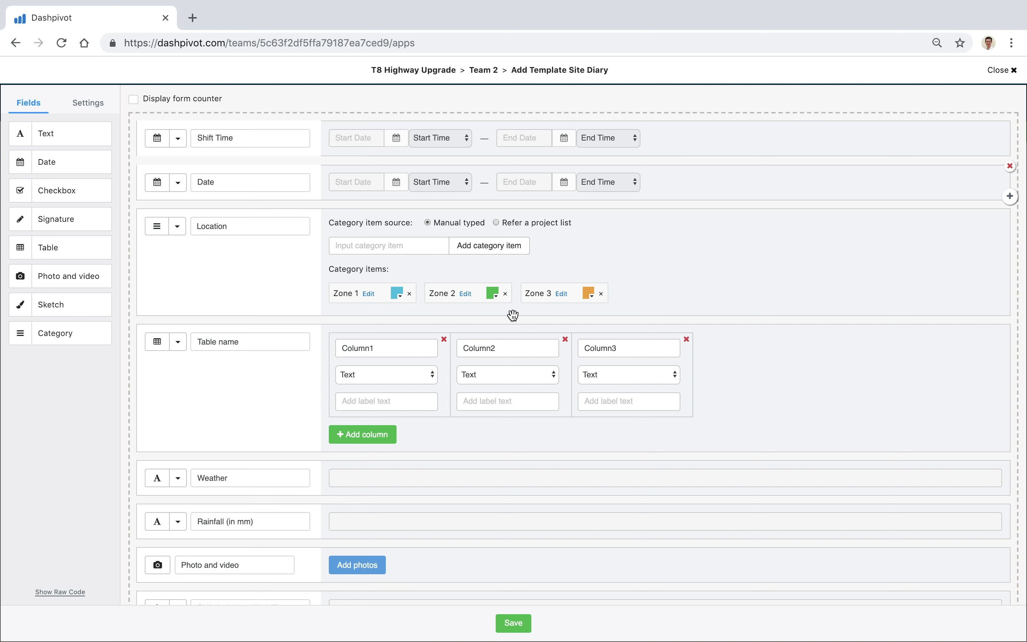
# Save the Team 2 Site Diary template, check it in Templates, then open the company and team list.
pyautogui.click(514, 623)
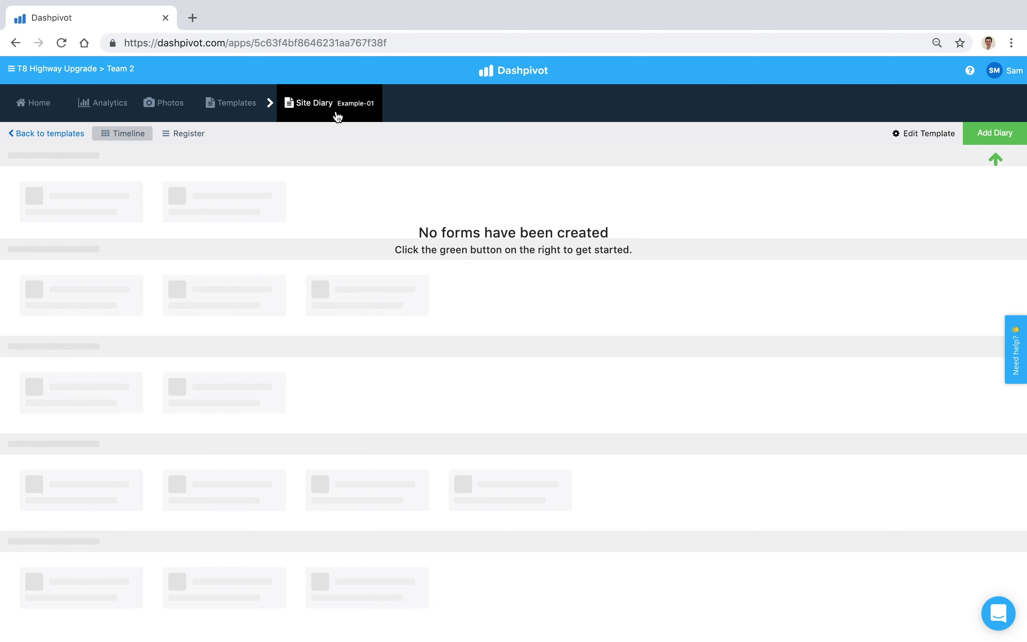
pyautogui.click(240, 120)
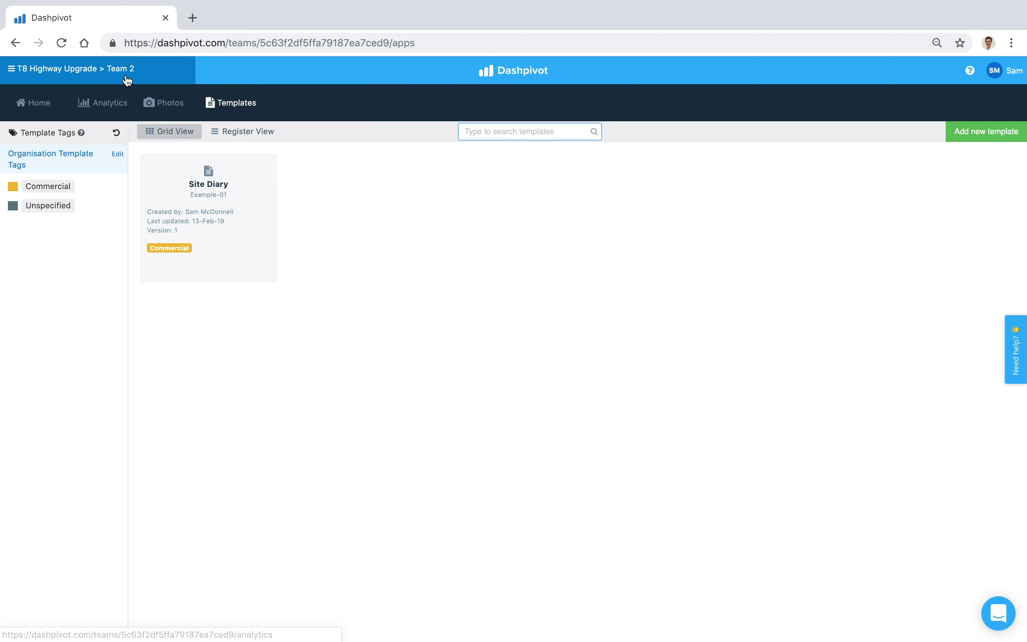
pyautogui.click(80, 69)
# Open SM Constructions' Template Library, then open and close the help chat.
pyautogui.scroll(8, 94, 214)
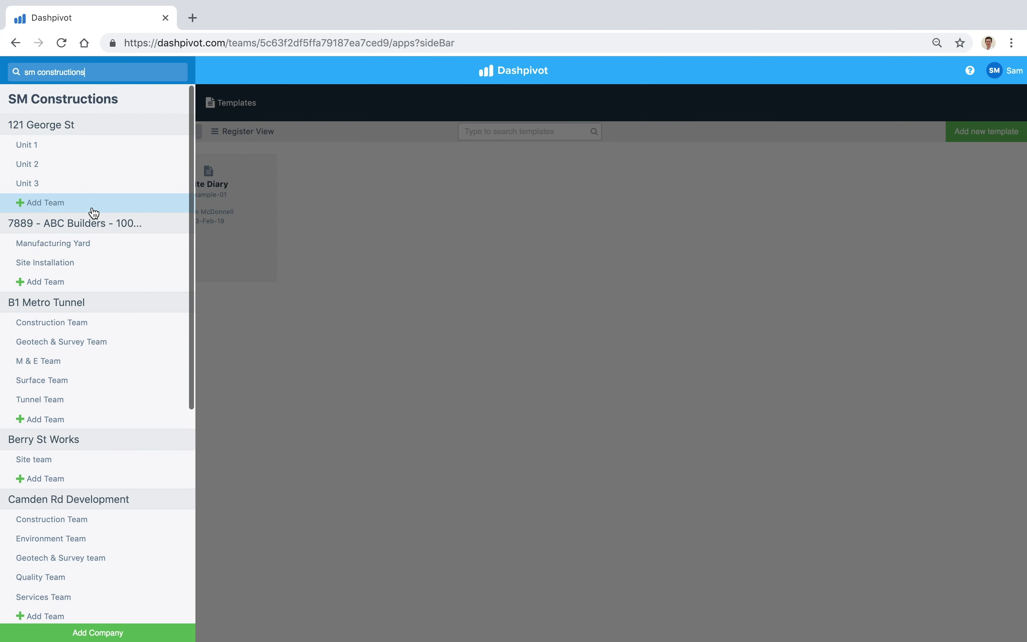
pyautogui.click(77, 103)
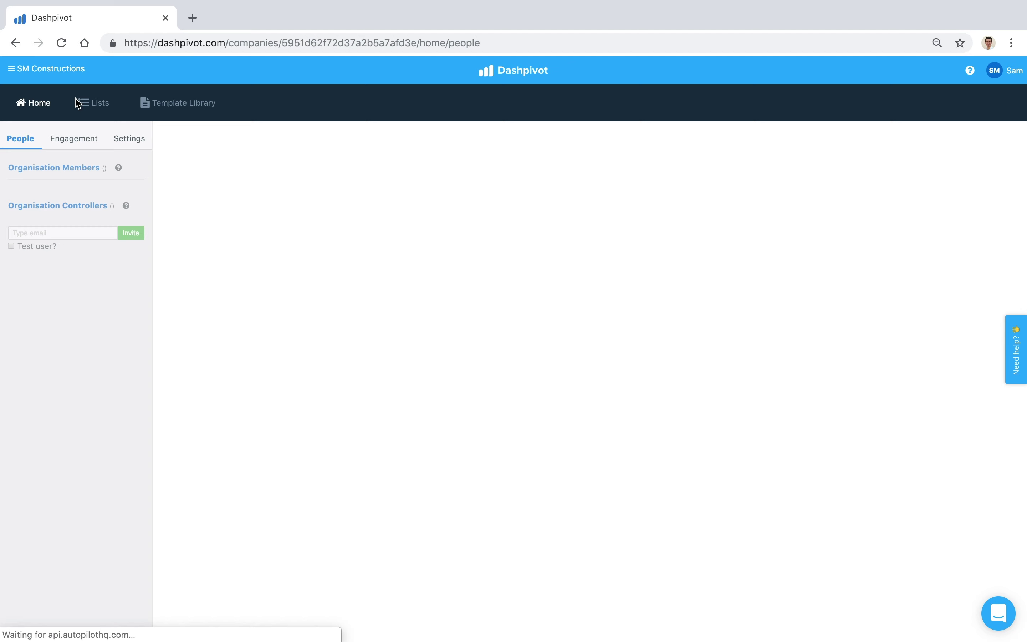
pyautogui.click(183, 106)
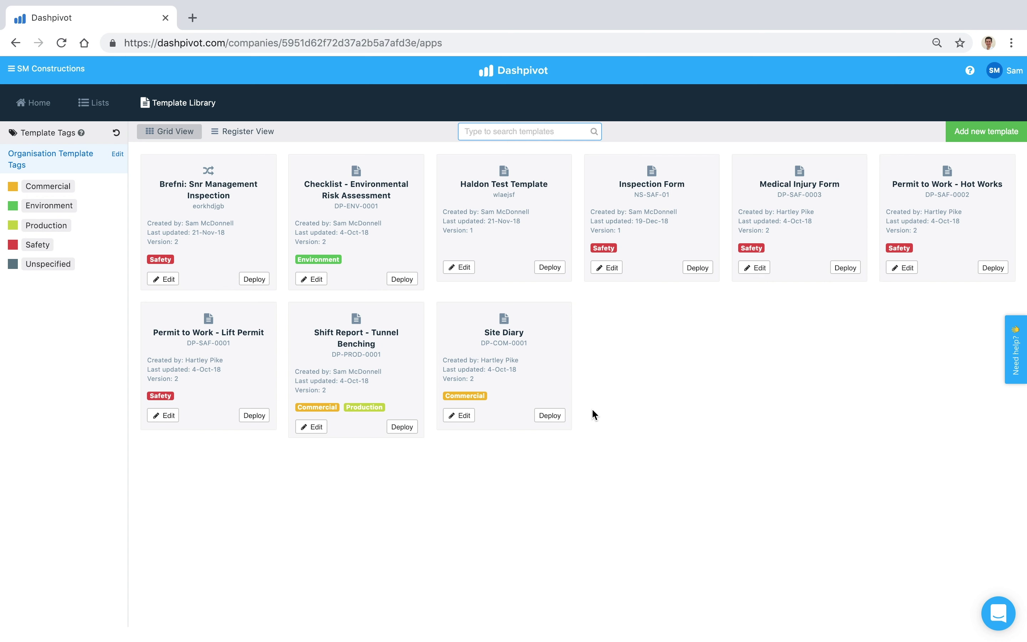
pyautogui.click(997, 611)
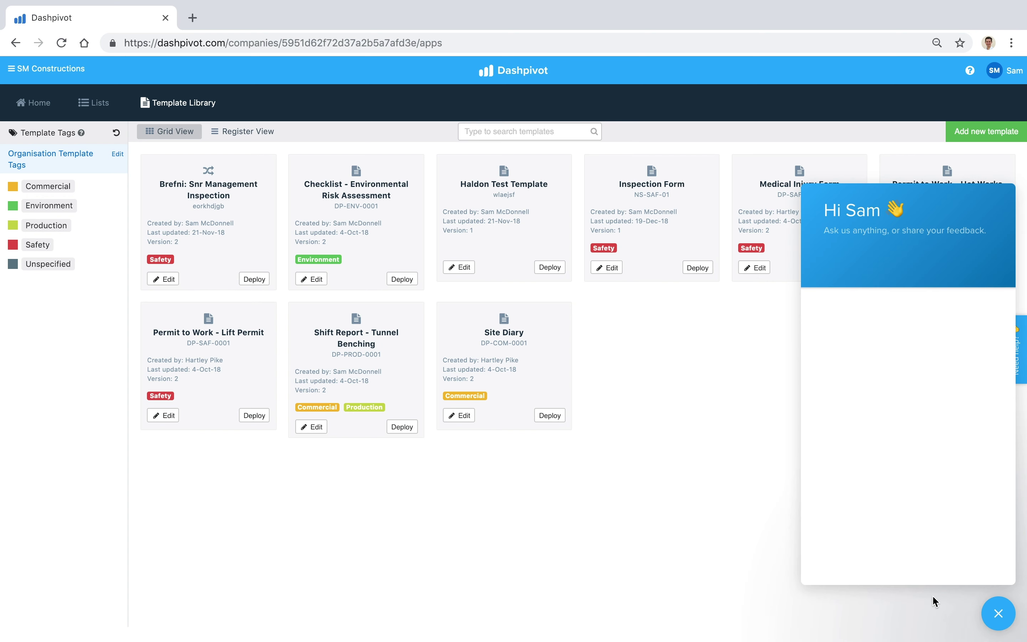
pyautogui.click(826, 478)
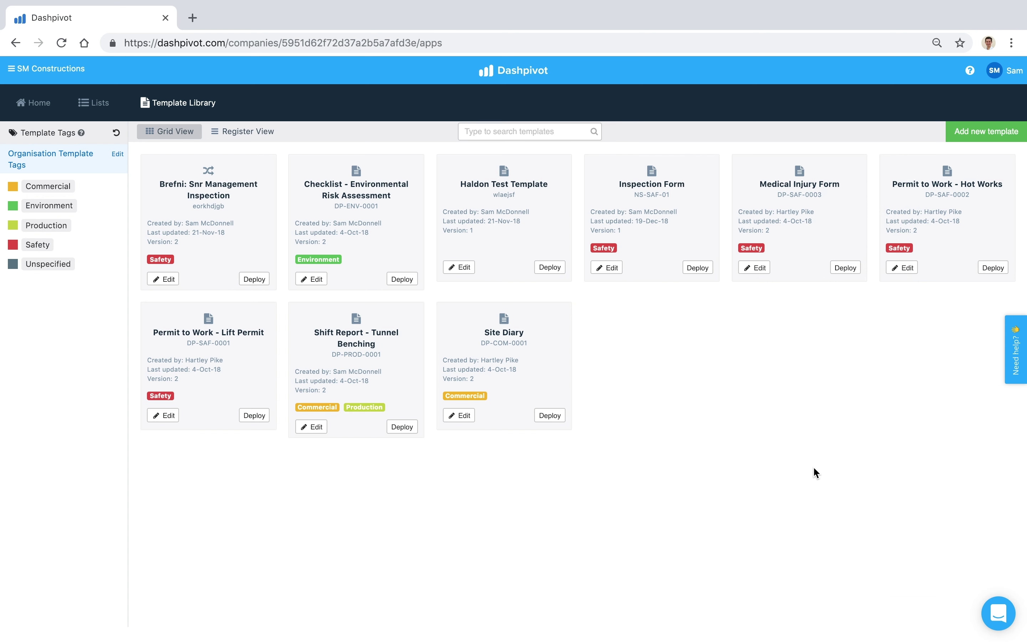